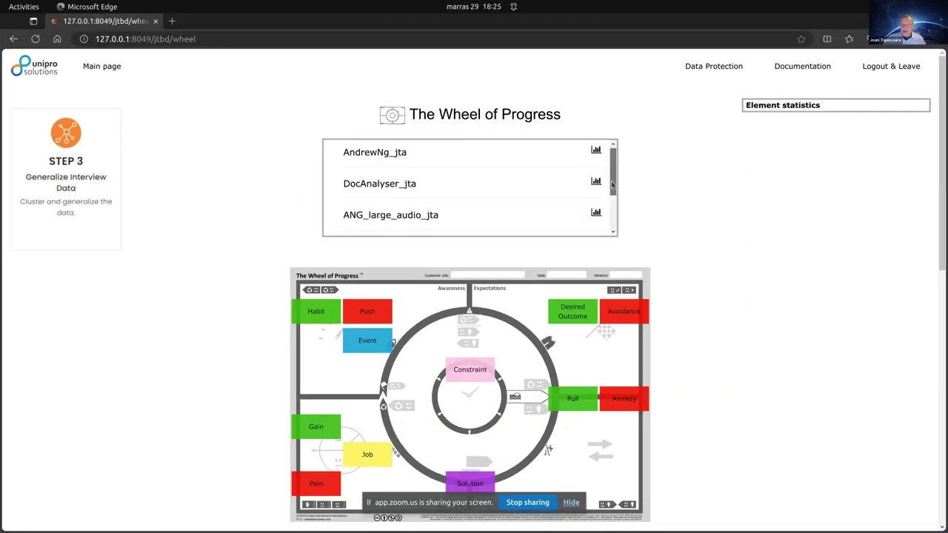
Pick the Amelie231129_jta interview, show its element stats, and open the Push category list
scroll(598, 185, down, 3)
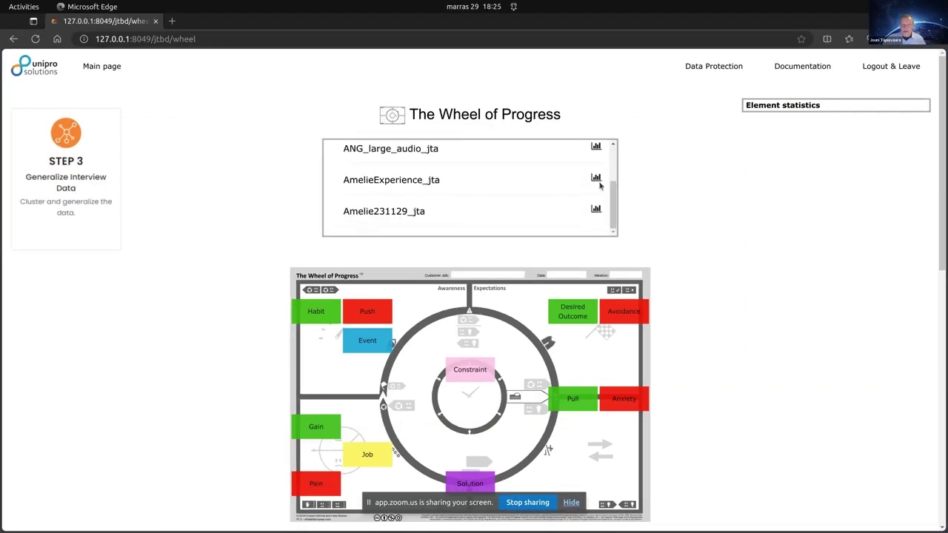
click(375, 214)
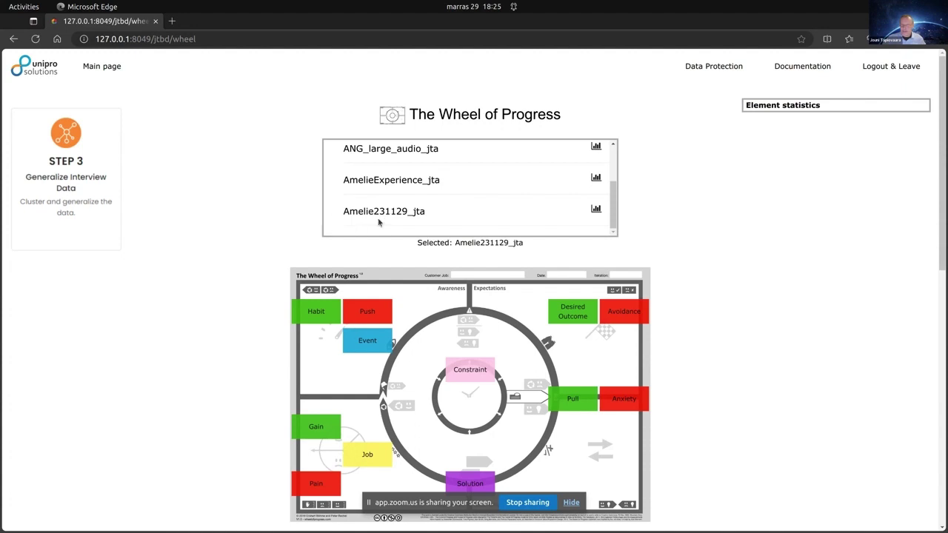
click(596, 210)
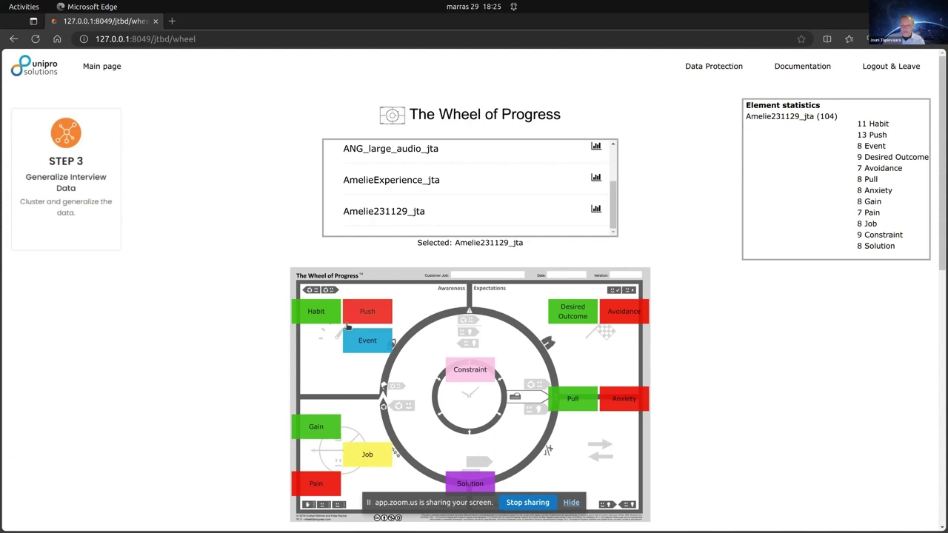
click(366, 313)
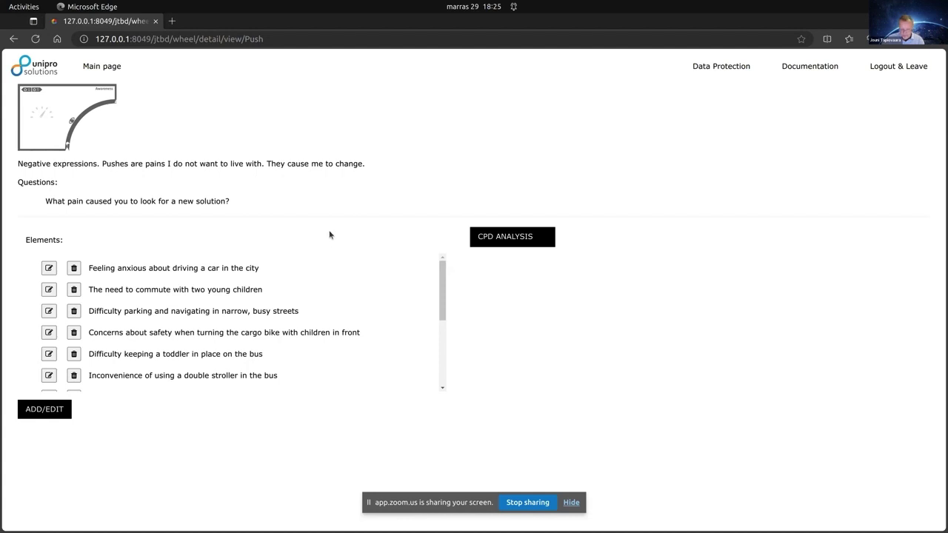
Reload the Push elements page and run CPD ANALYSIS to get the AI text explaining the Push step
key(alt+Left)
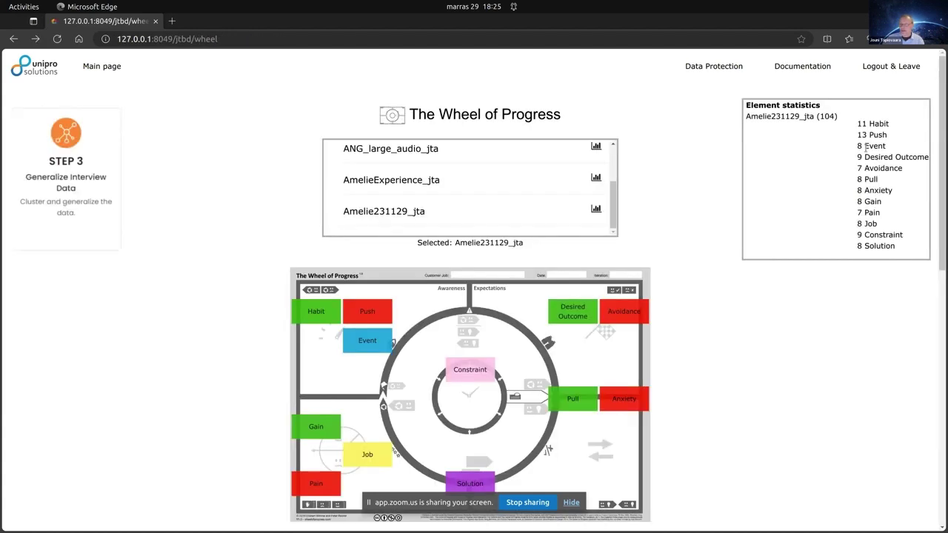
click(376, 314)
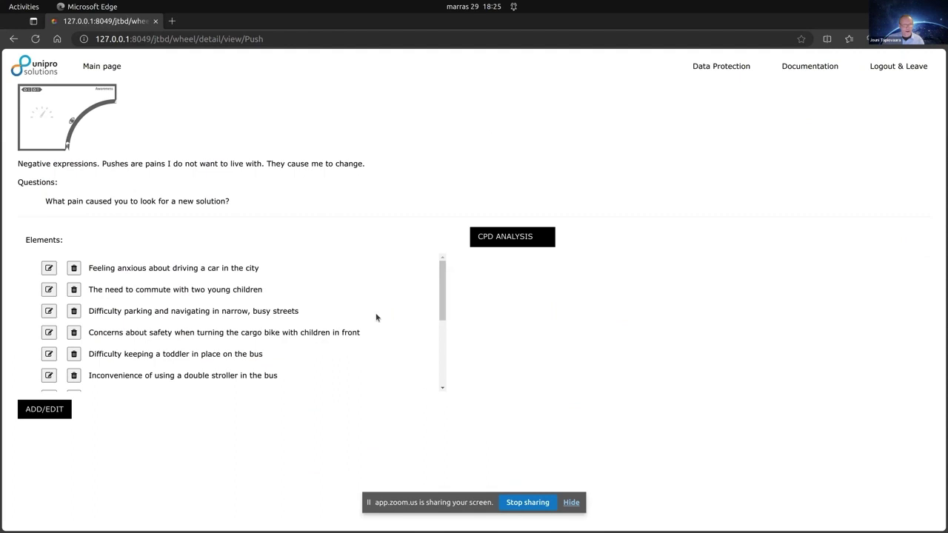
click(511, 241)
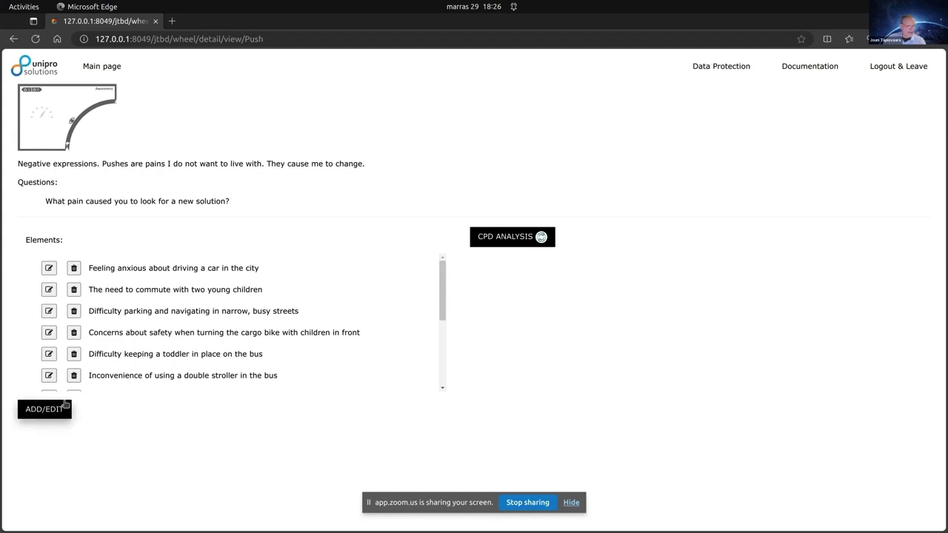
drag(442, 286, 442, 263)
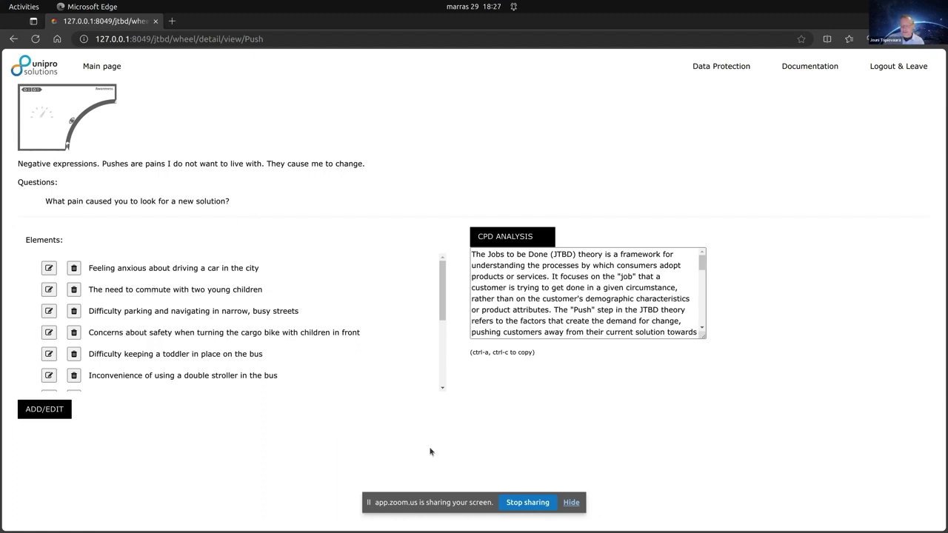
Enlarge the Push analysis text box to read it, then return to the 104-element wheel view
drag(703, 334, 836, 391)
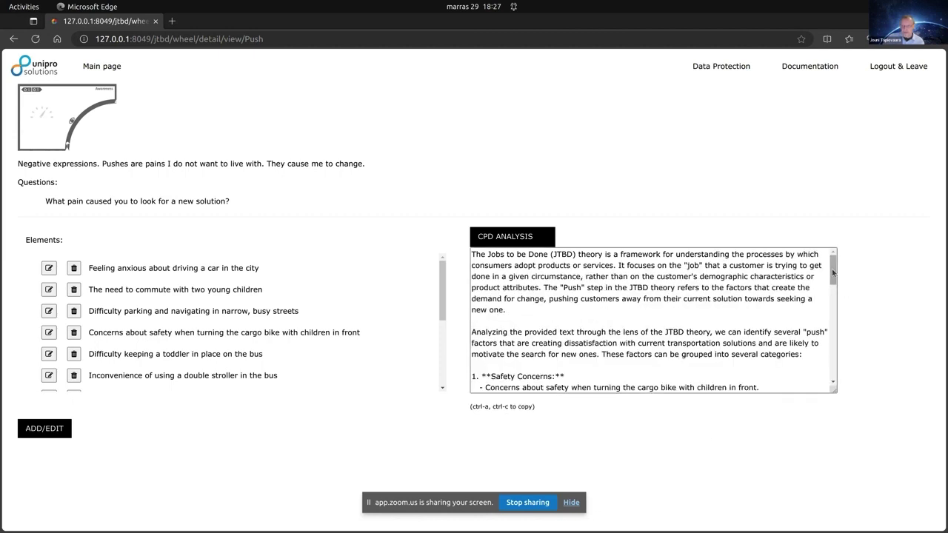
mouse_move(834, 274)
mouse_down()
mouse_move(833, 370)
mouse_move(831, 287)
mouse_move(817, 272)
mouse_up()
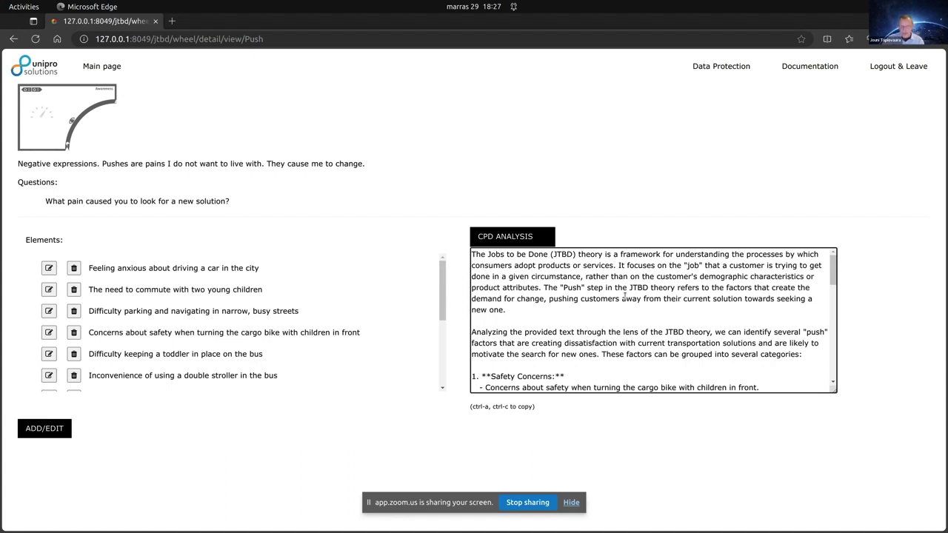
key(alt+Left)
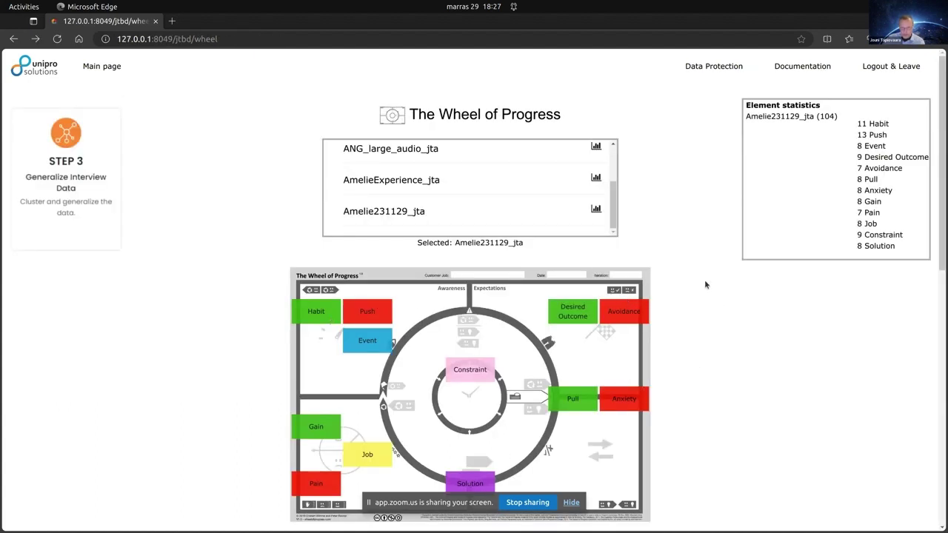
scroll(704, 279, down, 2)
scroll(705, 279, down, 1)
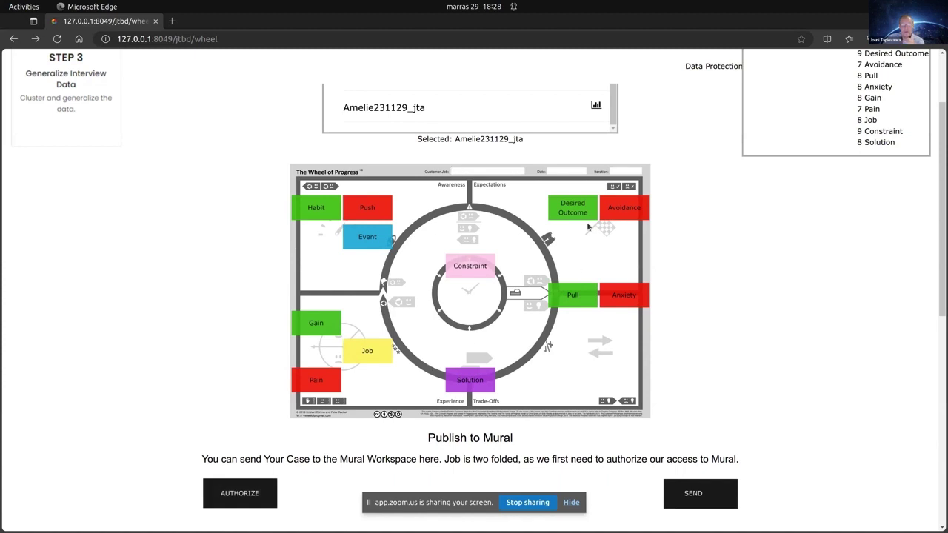
key(alt+Tab)
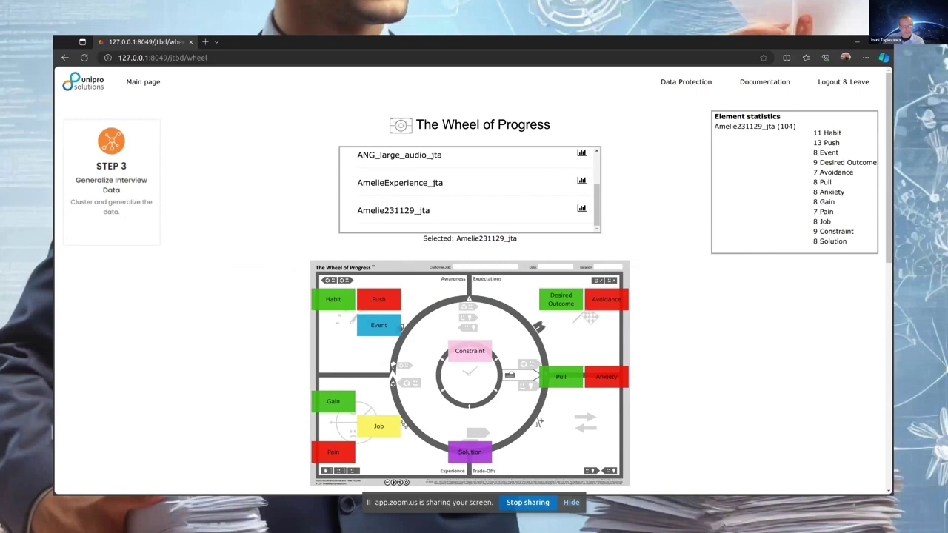
key(Right)
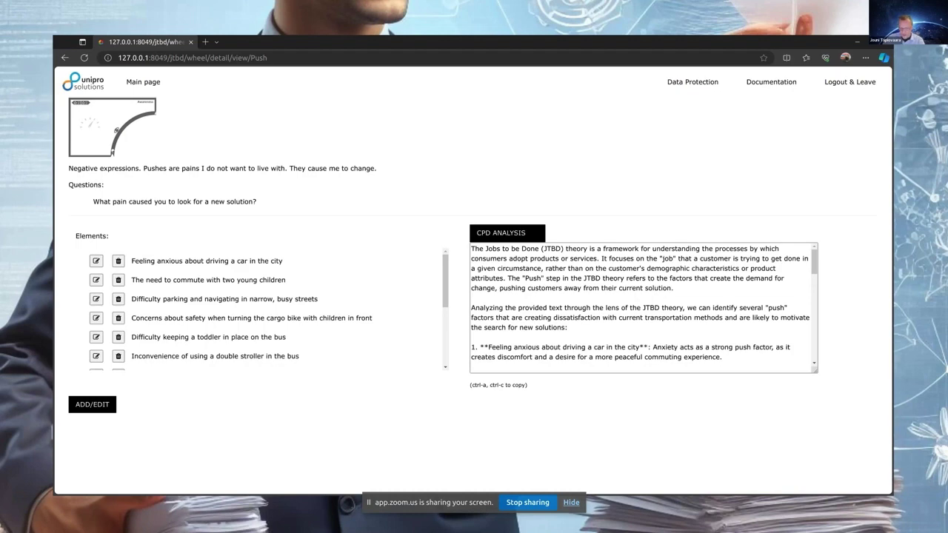
key(alt+Tab)
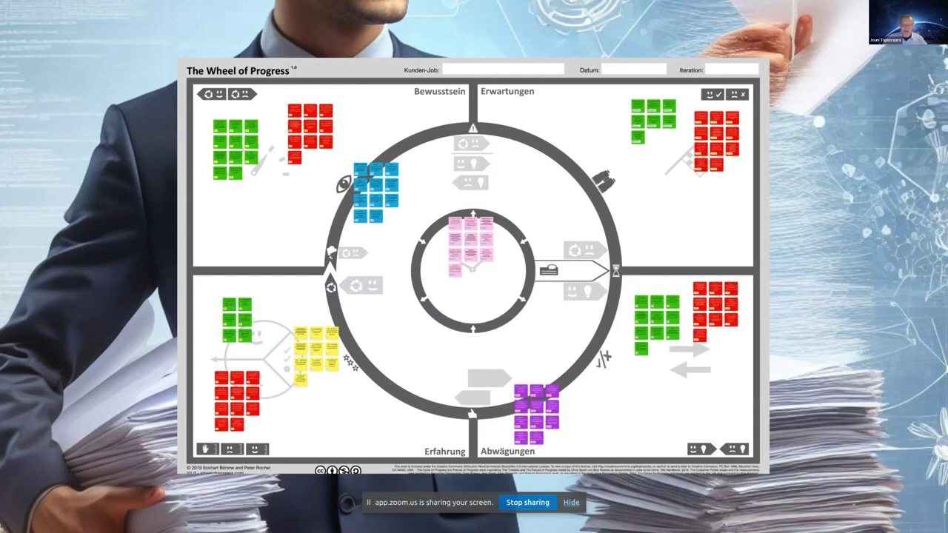
key(alt+Tab)
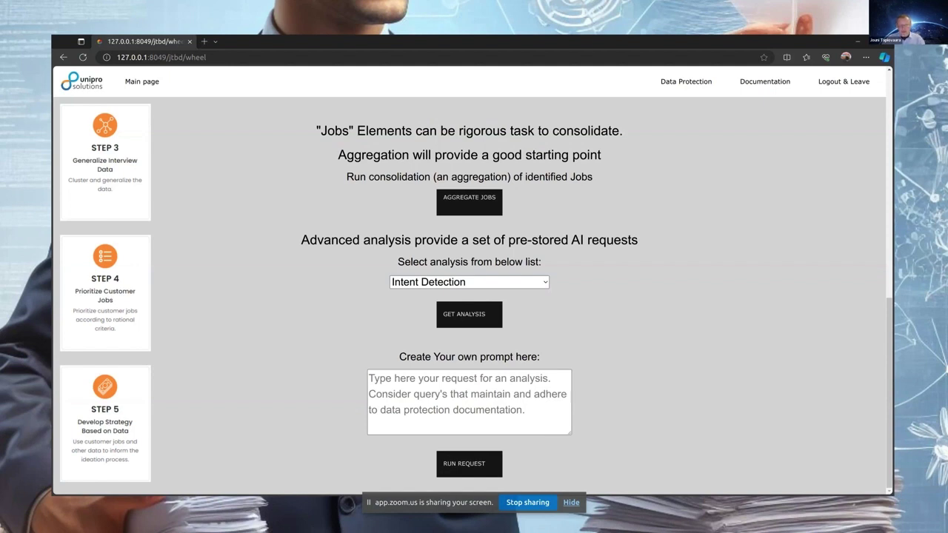
key(alt+Tab)
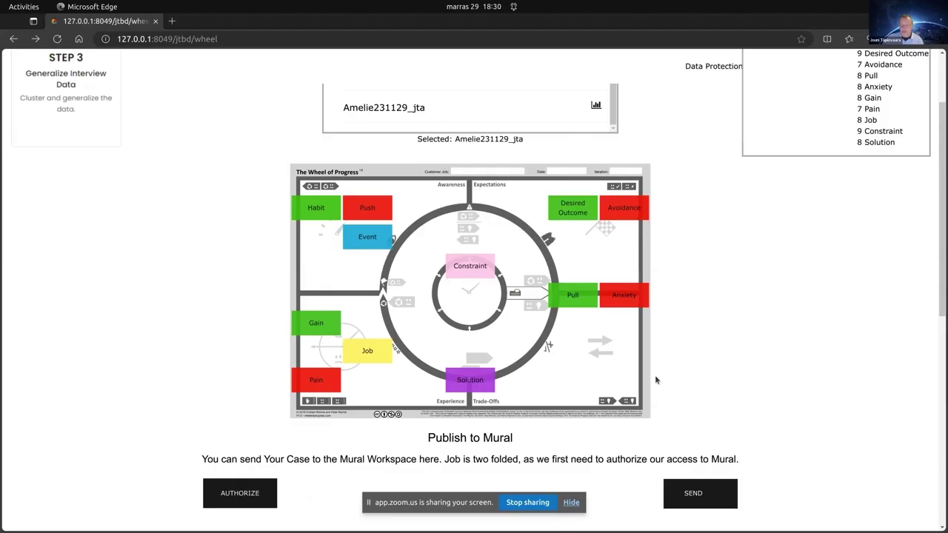
Run AGGREGATE JOBS in the Jobs section and enlarge the box of consolidated job statements
drag(941, 195, 922, 408)
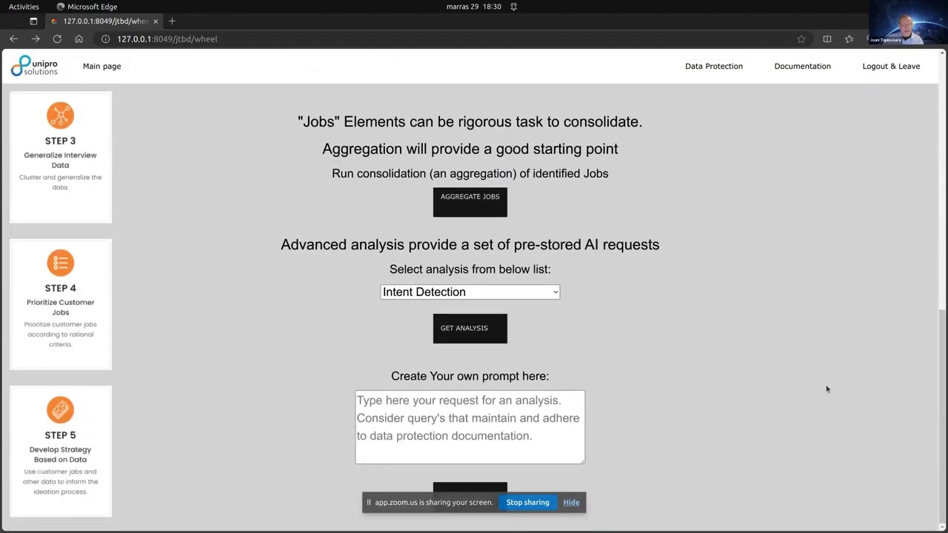
scroll(771, 343, up, 10)
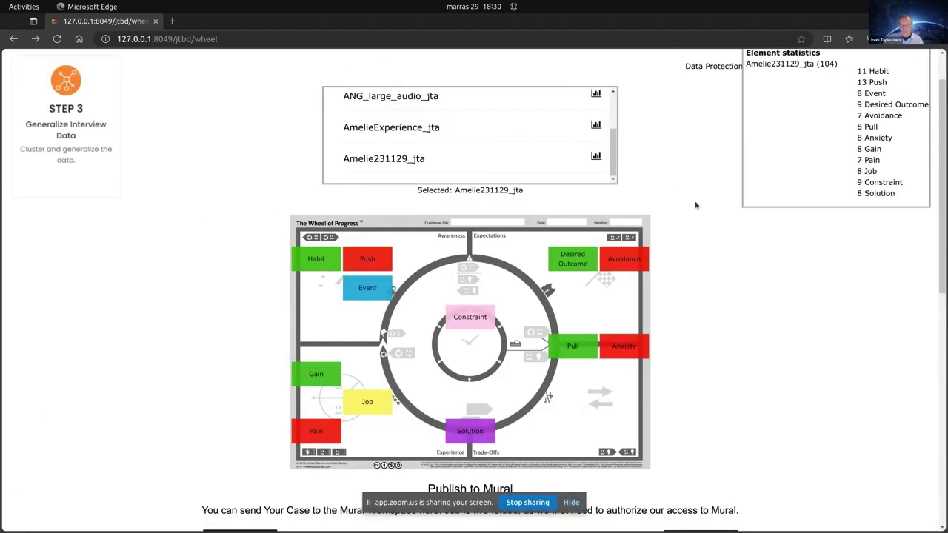
scroll(699, 207, up, 1)
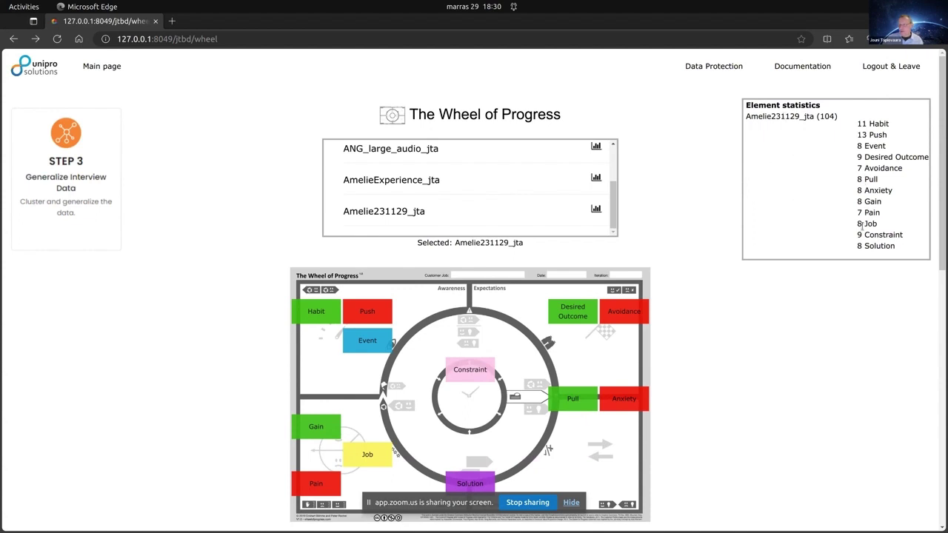
scroll(691, 309, down, 1)
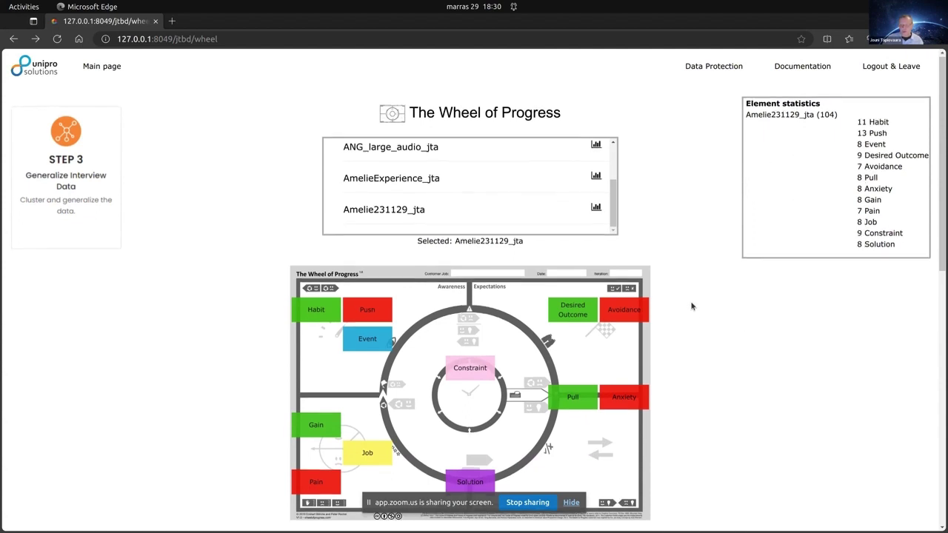
scroll(690, 306, down, 10)
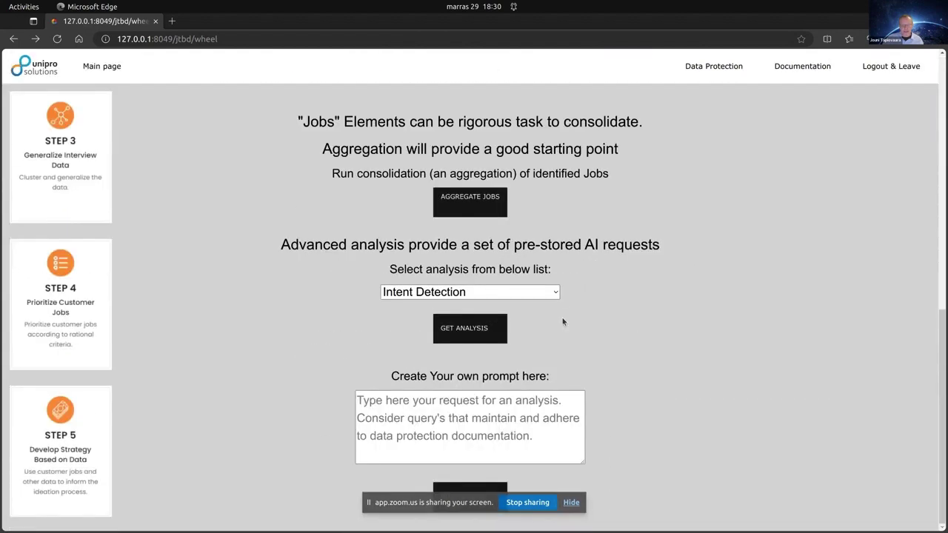
click(467, 205)
drag(586, 323, 709, 403)
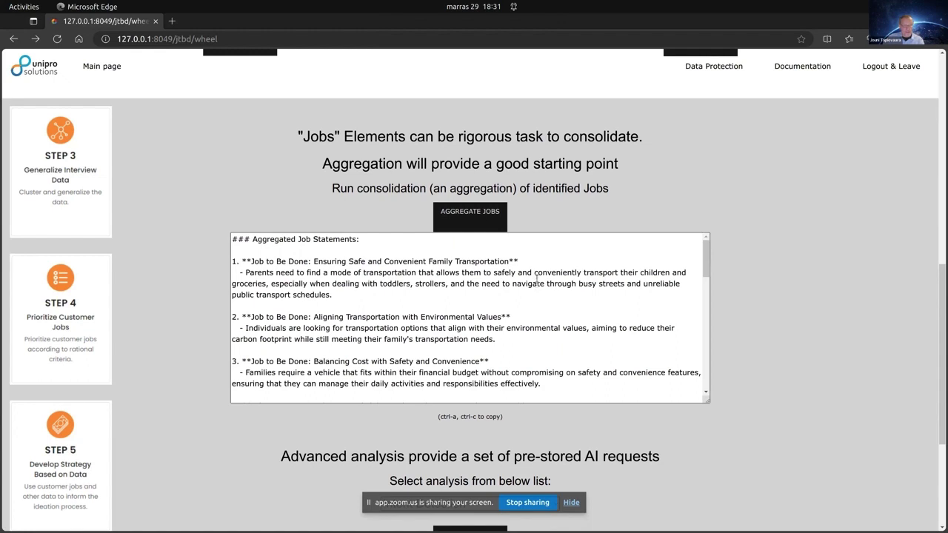
click(451, 264)
drag(706, 268, 707, 323)
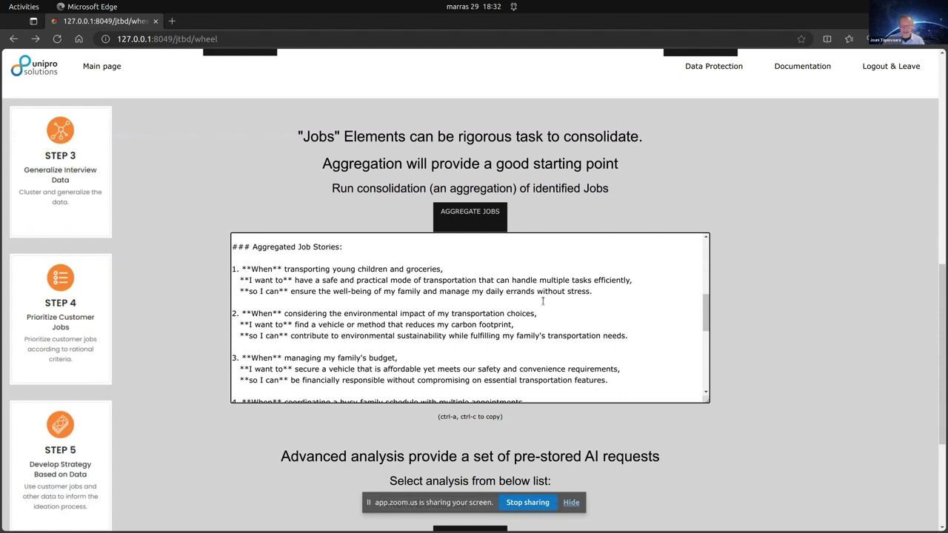
scroll(786, 190, down, 5)
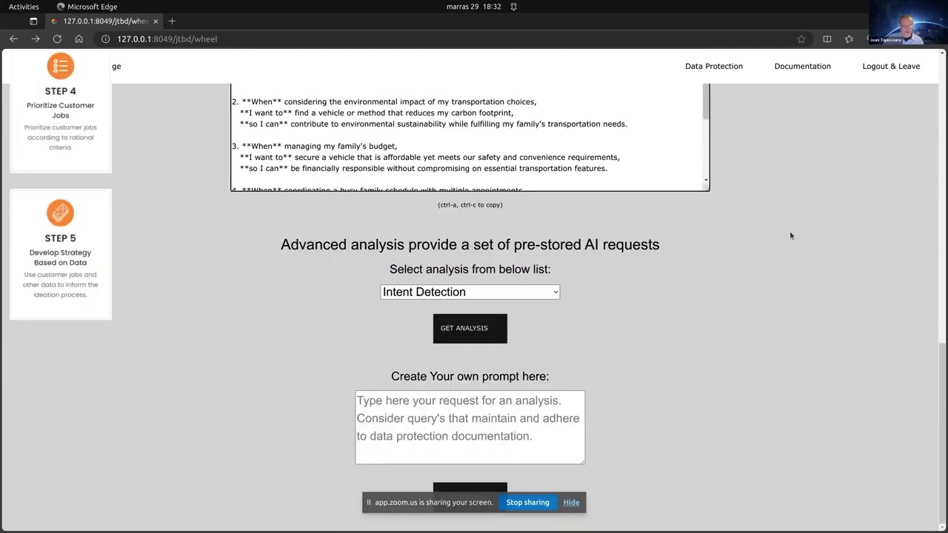
Focus the custom analysis prompt box, then switch to the window showing four PDF reports
click(471, 415)
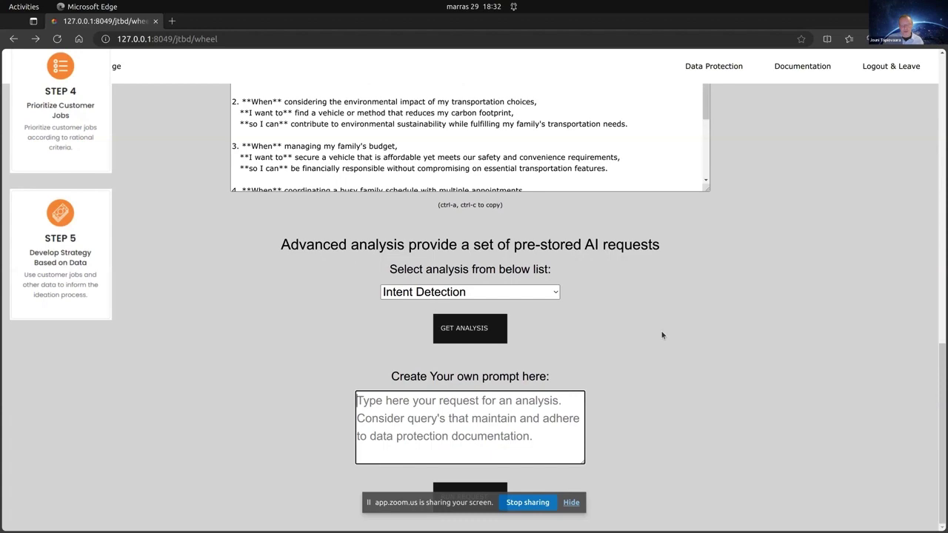
key(alt+Tab)
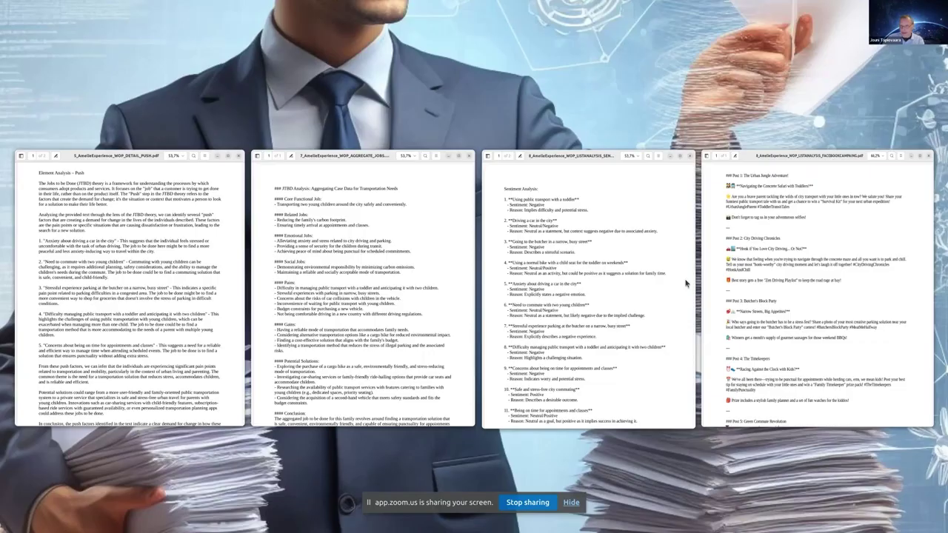